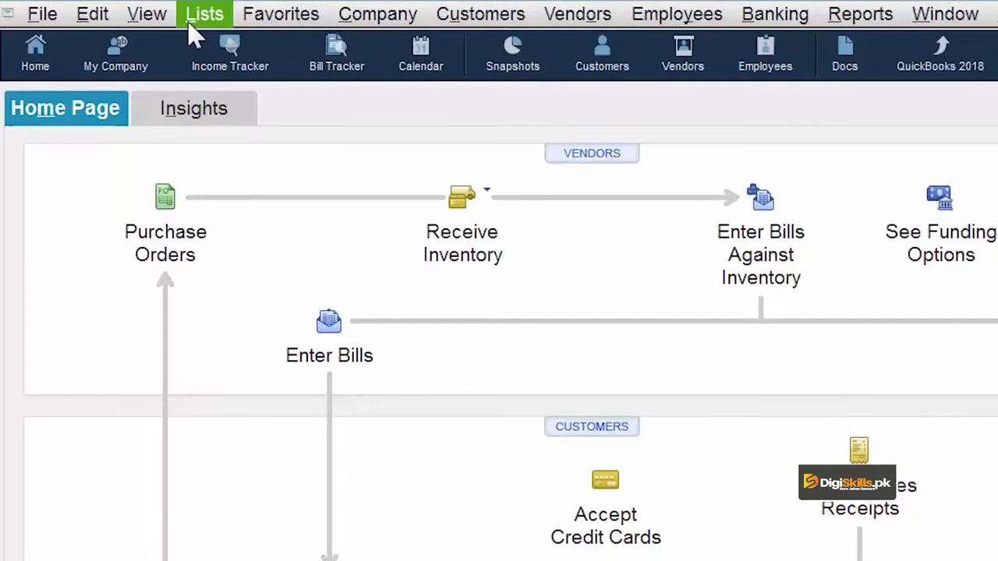
# Step: Start a new item in the Item List and set its type to Discount
pyautogui.click(205, 22)
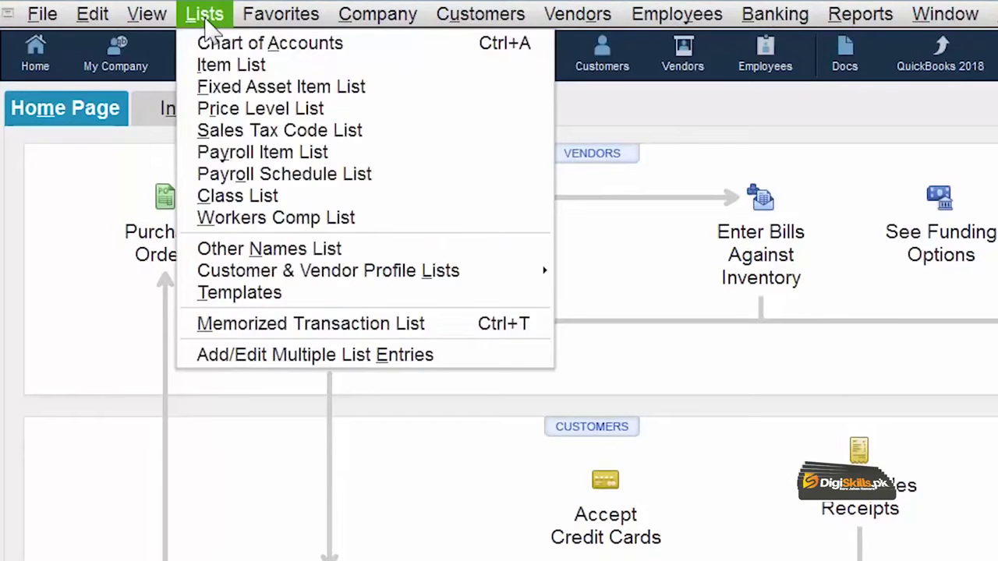
pyautogui.click(245, 68)
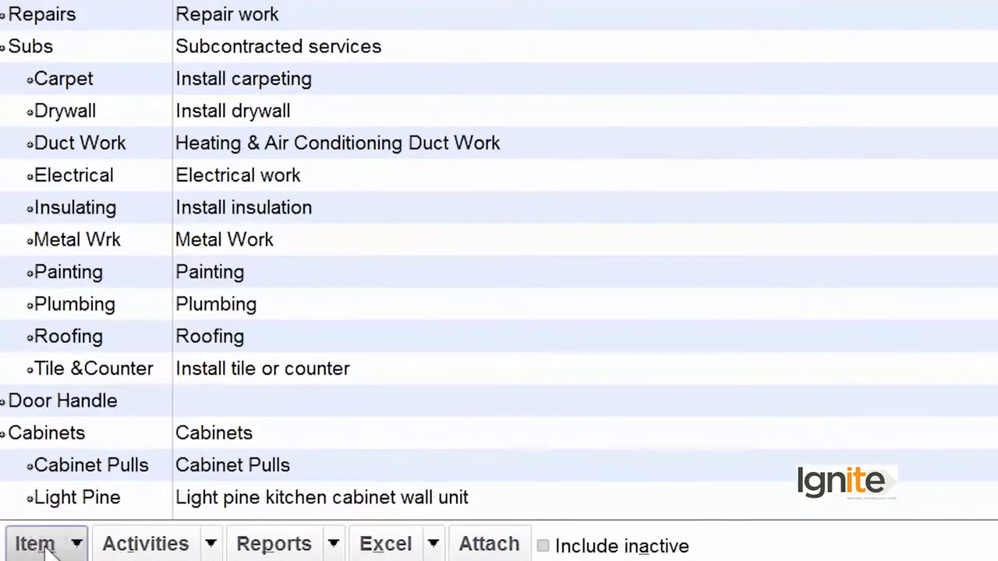
pyautogui.click(39, 549)
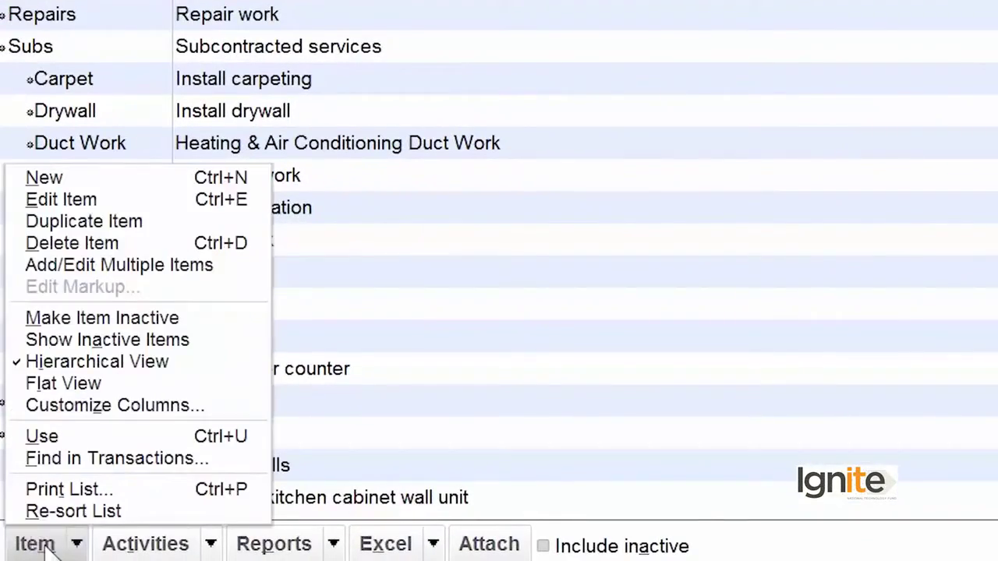
pyautogui.click(119, 180)
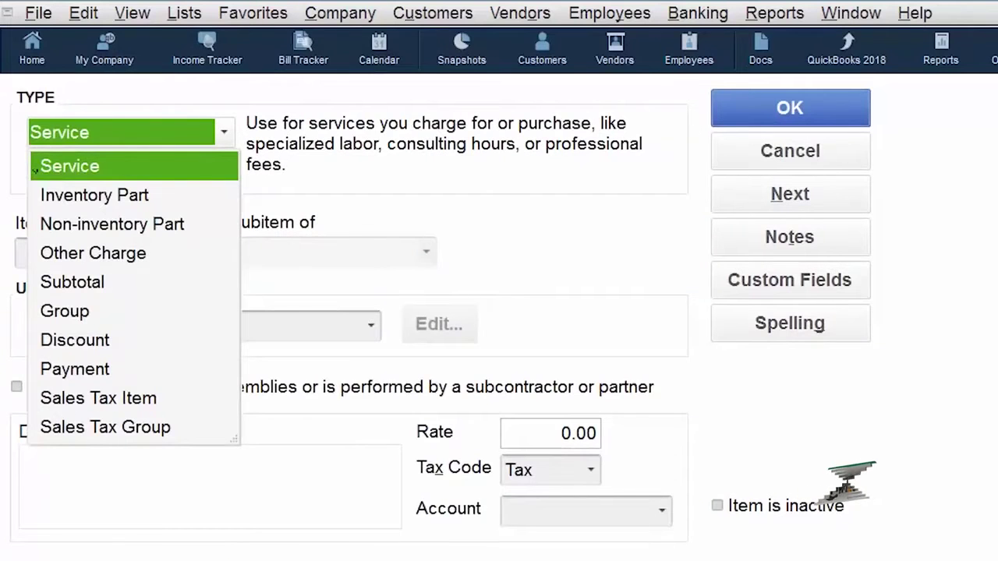
pyautogui.click(89, 348)
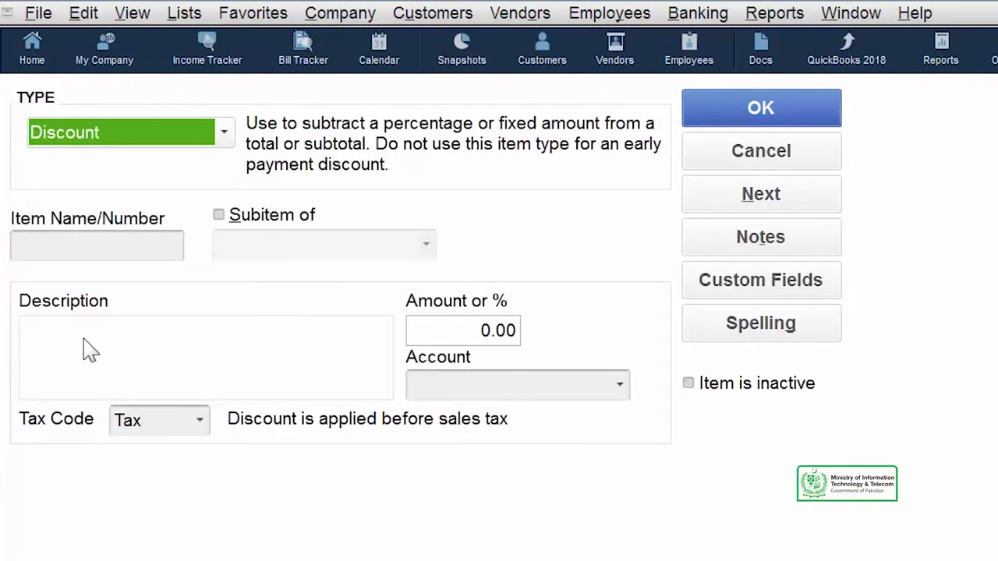
# Step: Name the new discount item "Discount on Handels"
pyautogui.click(86, 251)
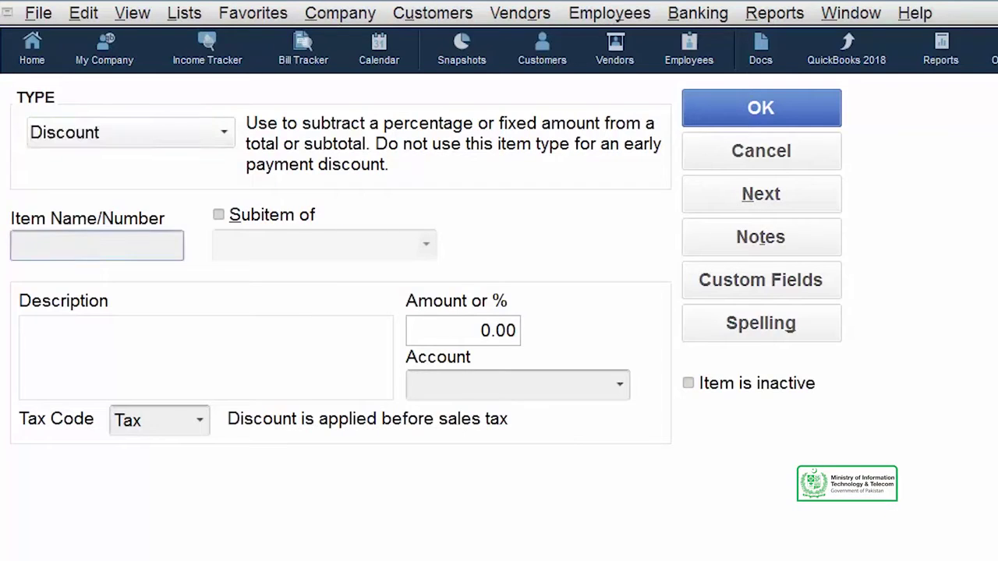
pyautogui.write('Discount')
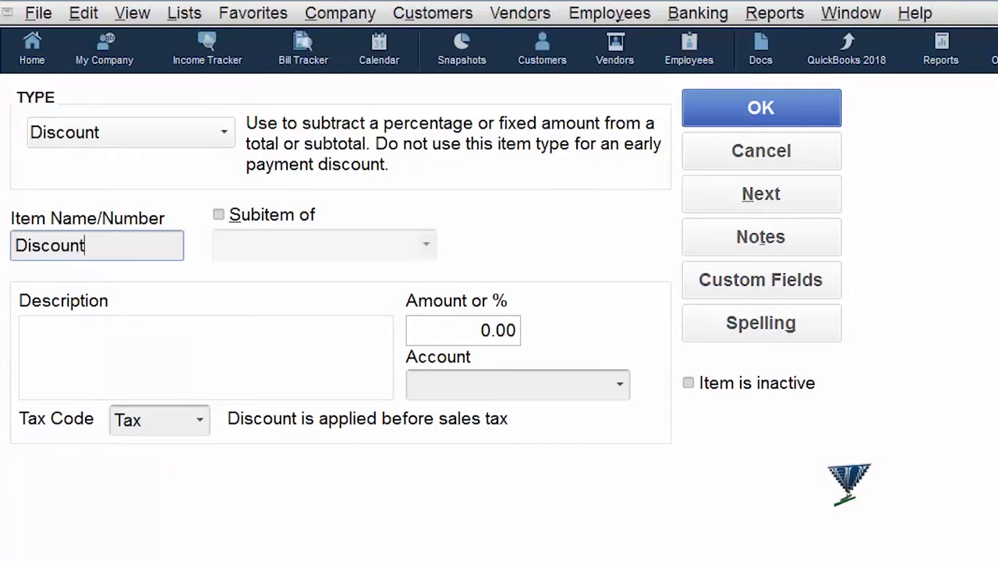
pyautogui.write(' on')
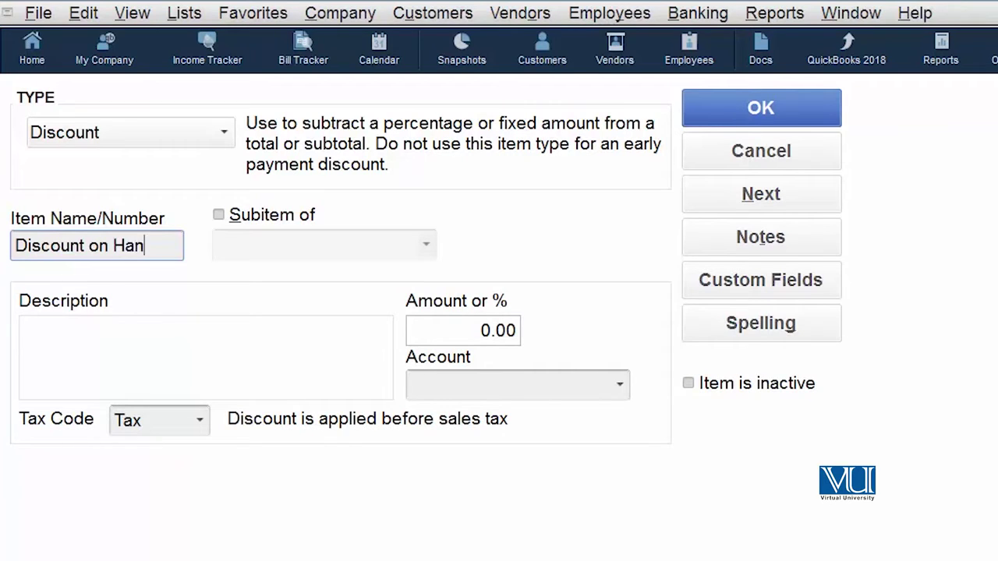
pyautogui.write('Handels')
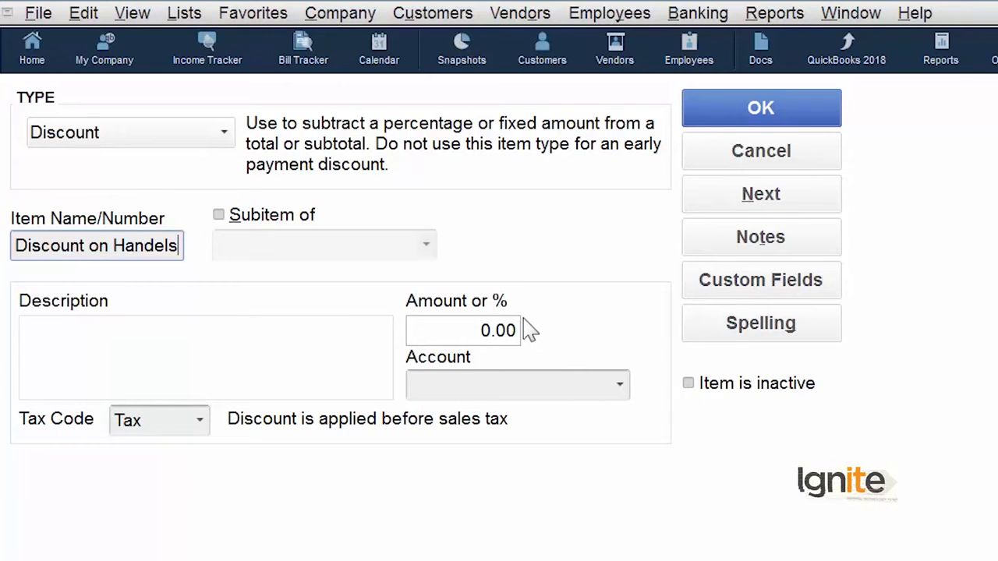
# Step: Set the discount to 10% and assign it to the Less Discounts Taken account under Job Expenses
pyautogui.doubleClick(488, 332)
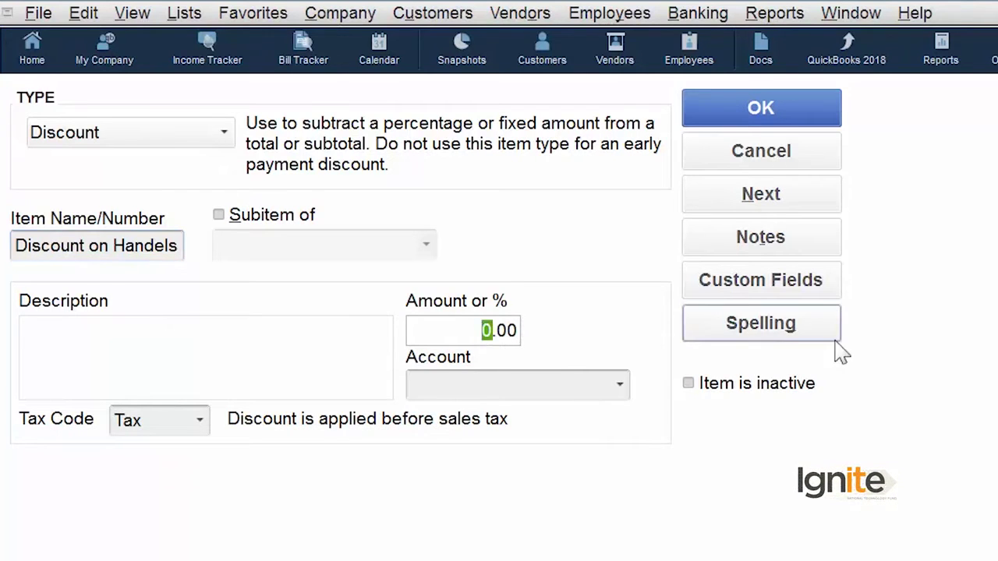
pyautogui.write('10.00')
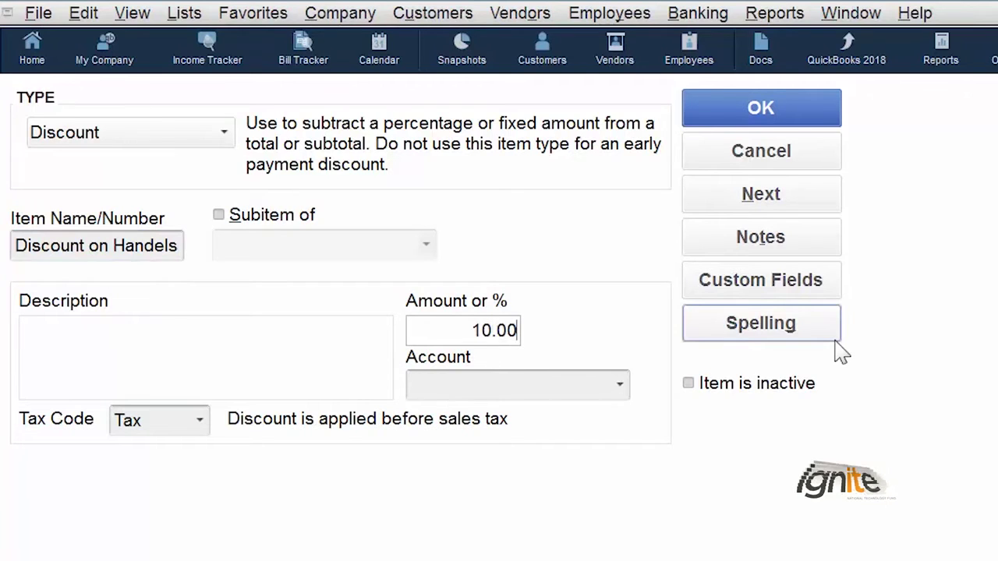
pyautogui.write('%')
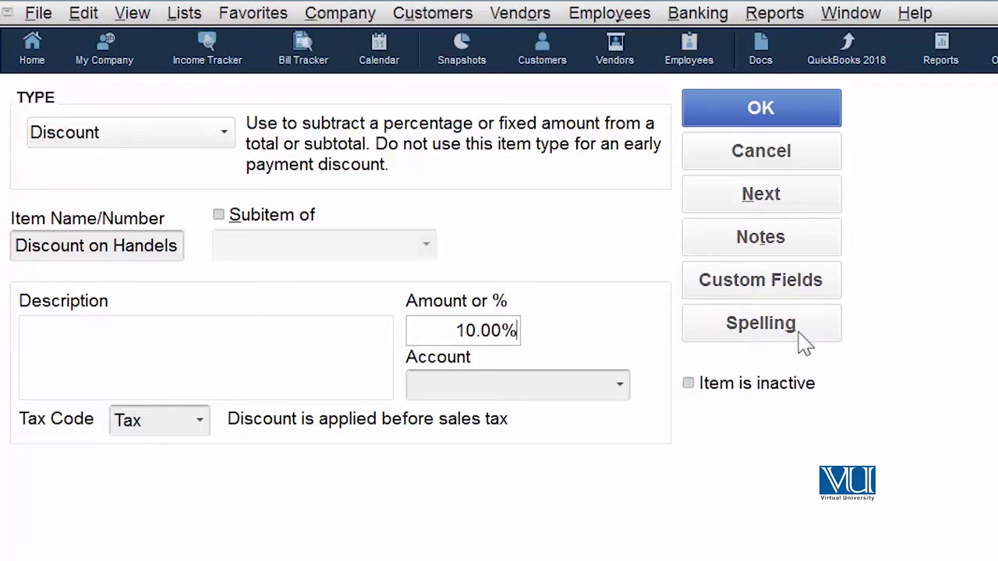
pyautogui.click(616, 392)
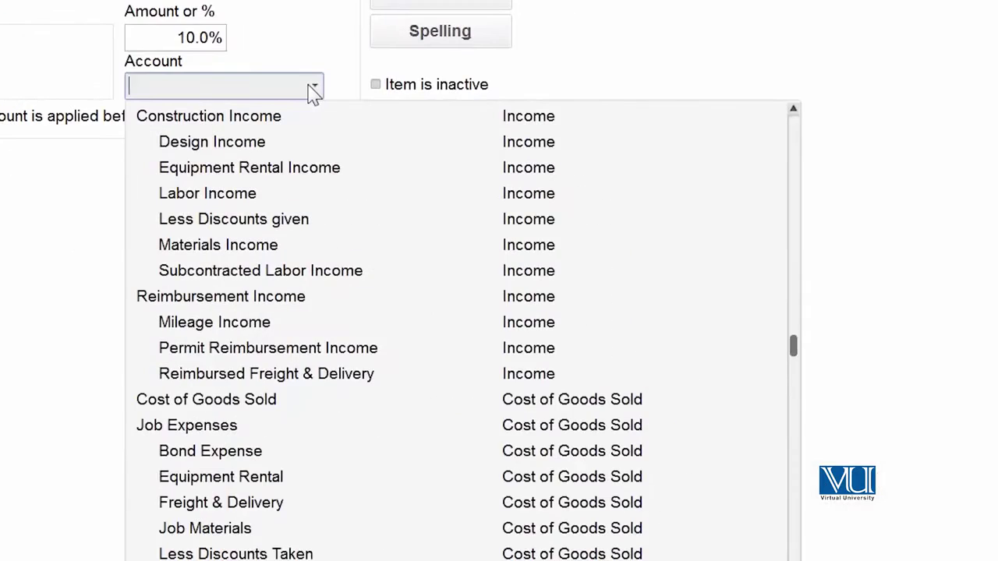
pyautogui.scroll(-1, 632, 441)
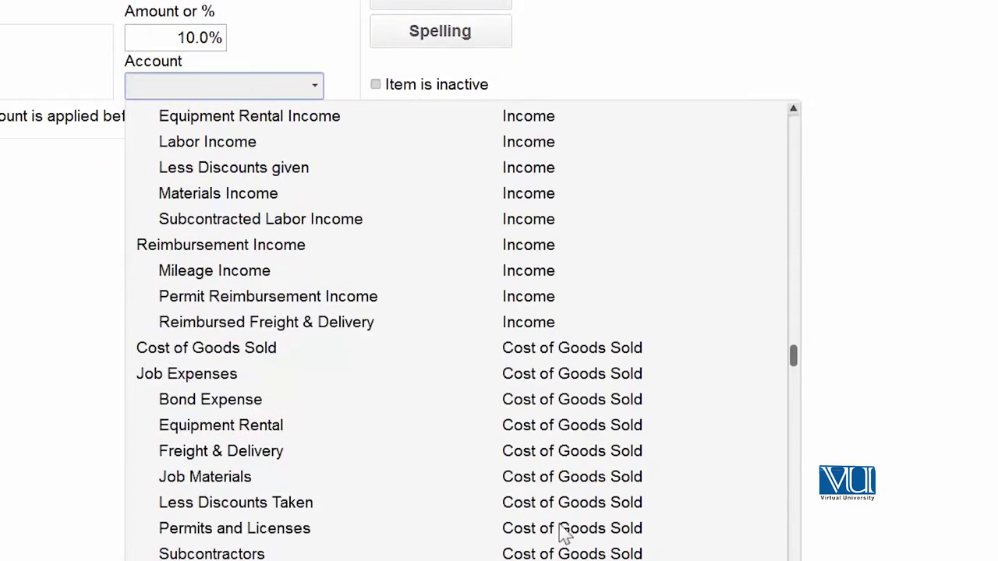
pyautogui.click(547, 506)
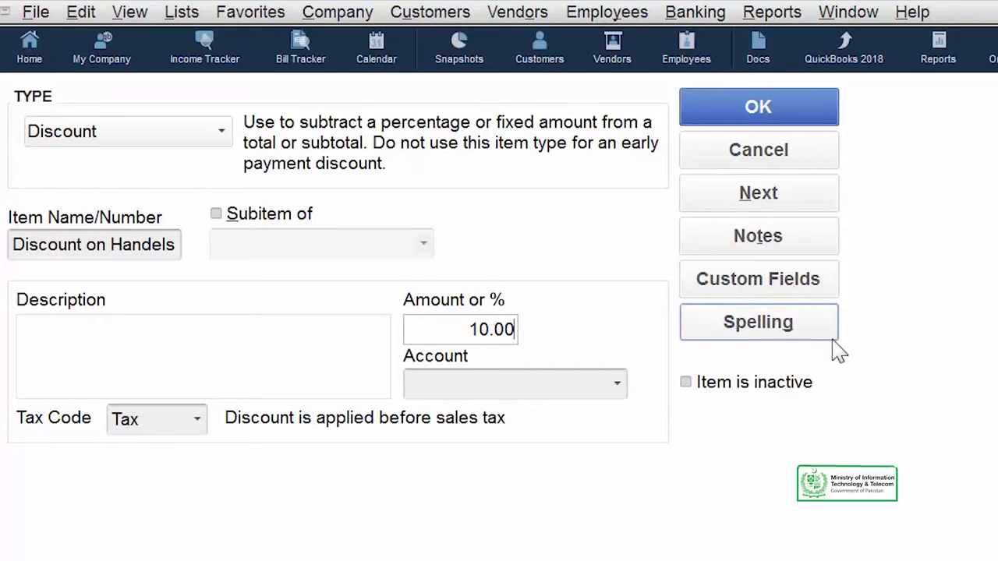
pyautogui.press('Tab')
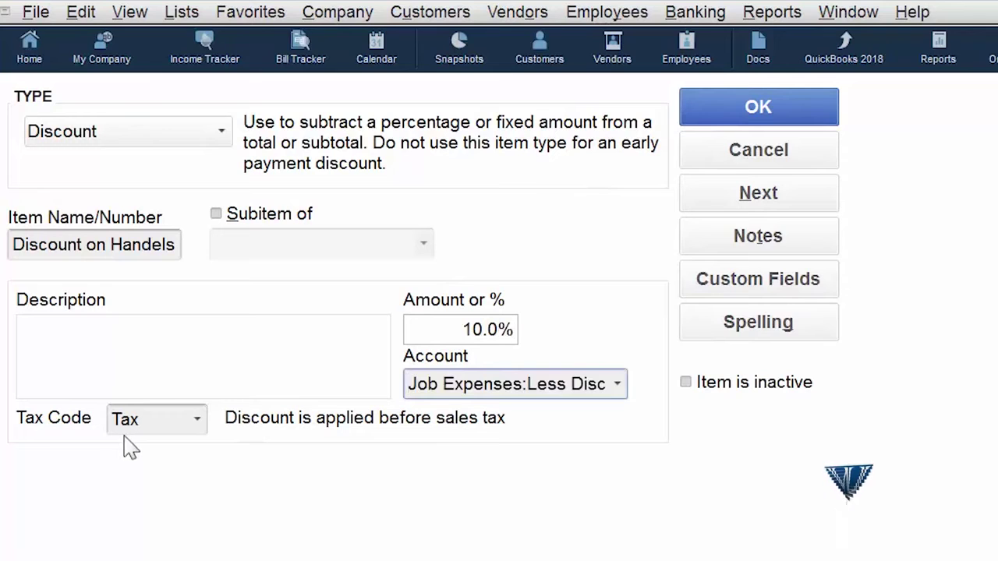
# Step: Set the discount item's tax code to Non (Non-Taxable Sales) and save the item
pyautogui.click(197, 419)
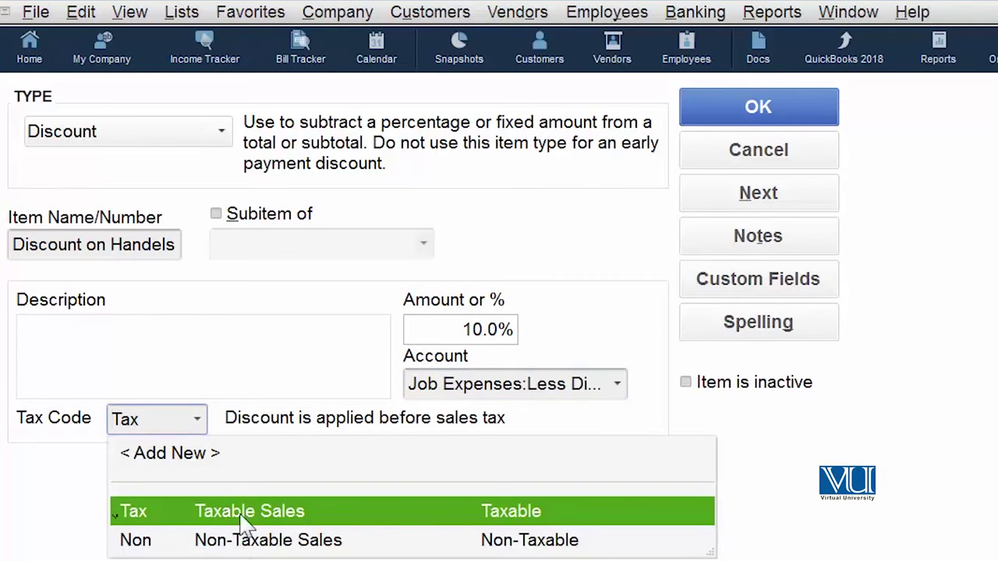
pyautogui.click(264, 544)
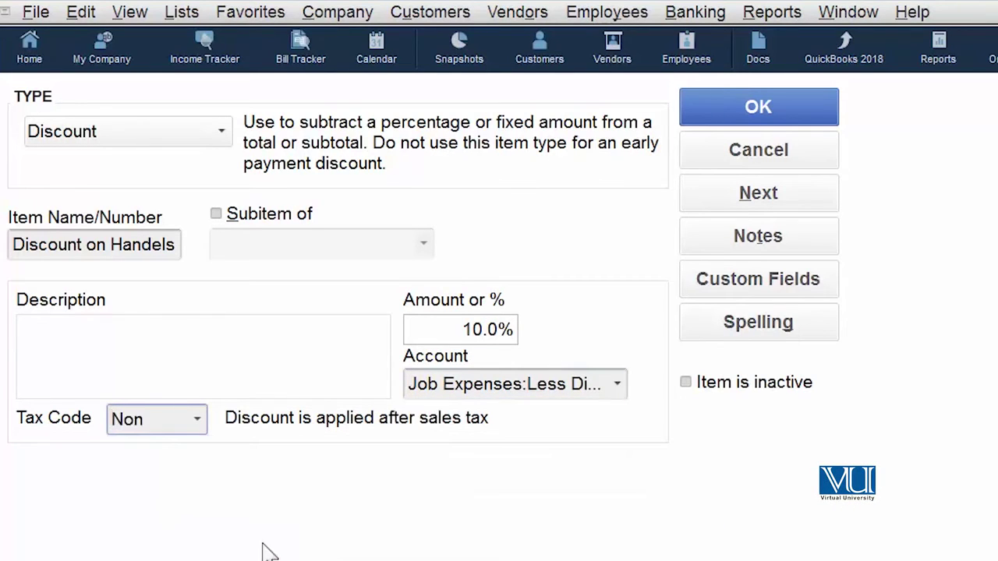
pyautogui.click(759, 111)
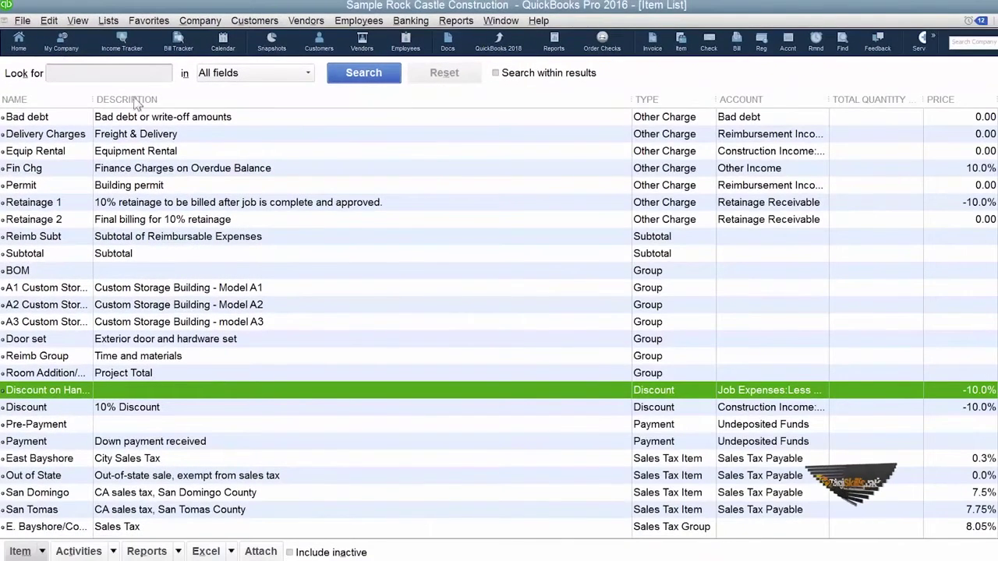
# Step: Widen the item list's Name column and save the description "Discount 10%" for the Discount on Handels item
pyautogui.moveTo(94, 99); pyautogui.dragTo(204, 100)
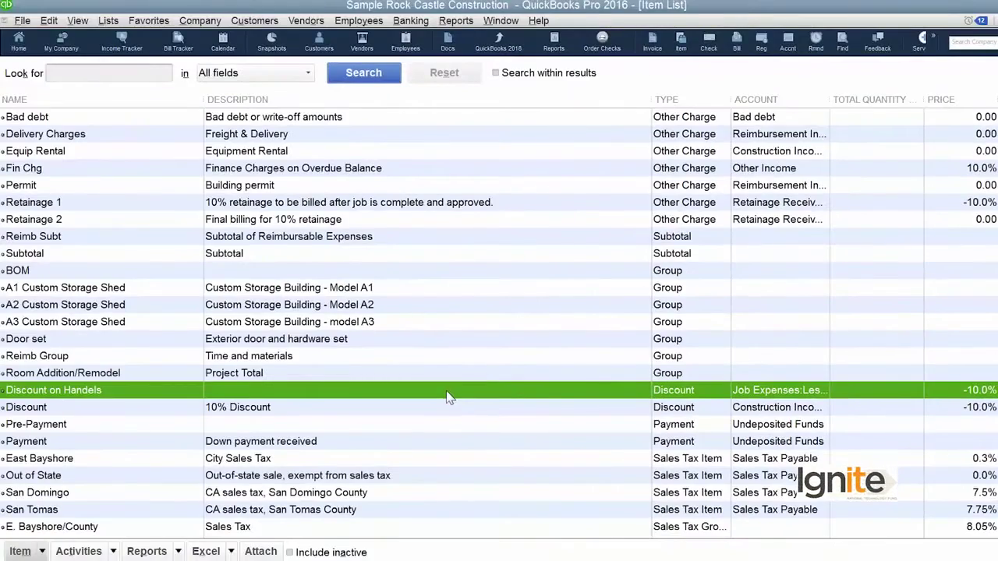
pyautogui.doubleClick(449, 397)
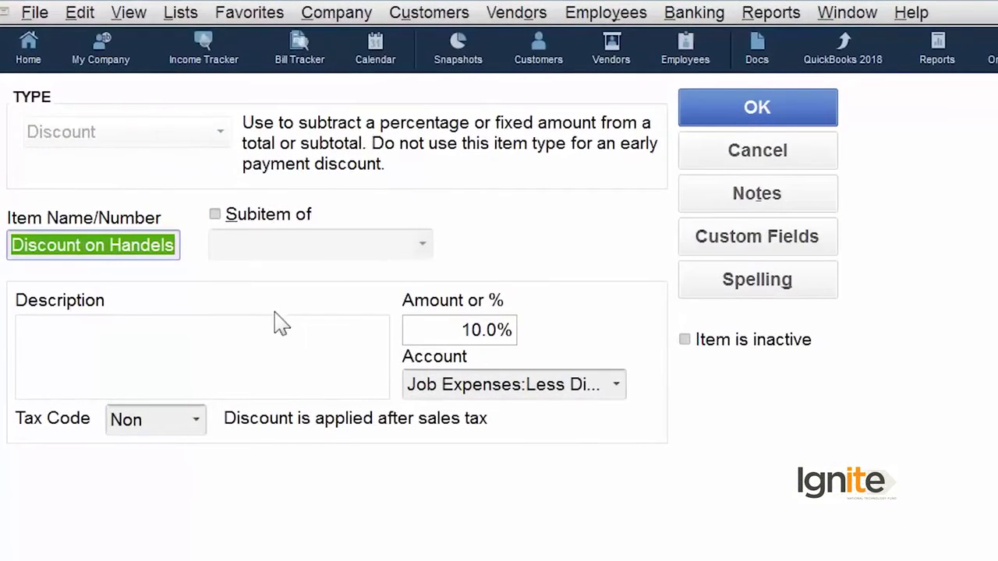
pyautogui.click(238, 334)
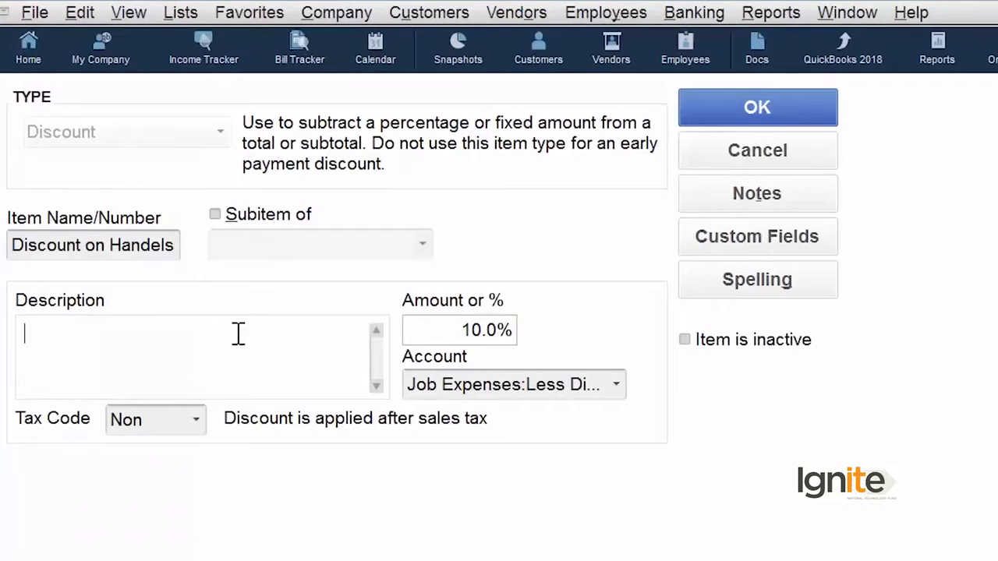
pyautogui.write('Dis')
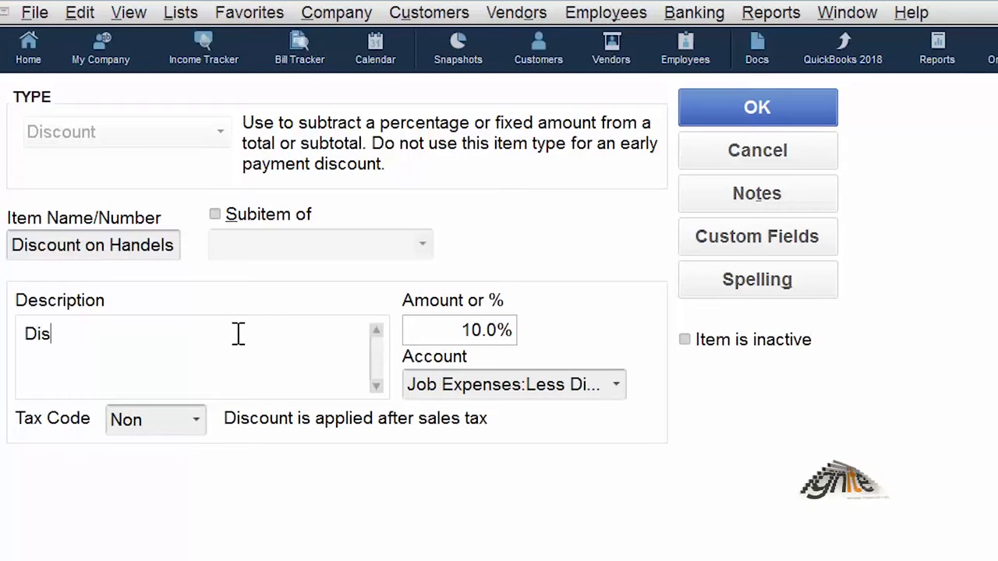
pyautogui.write('count')
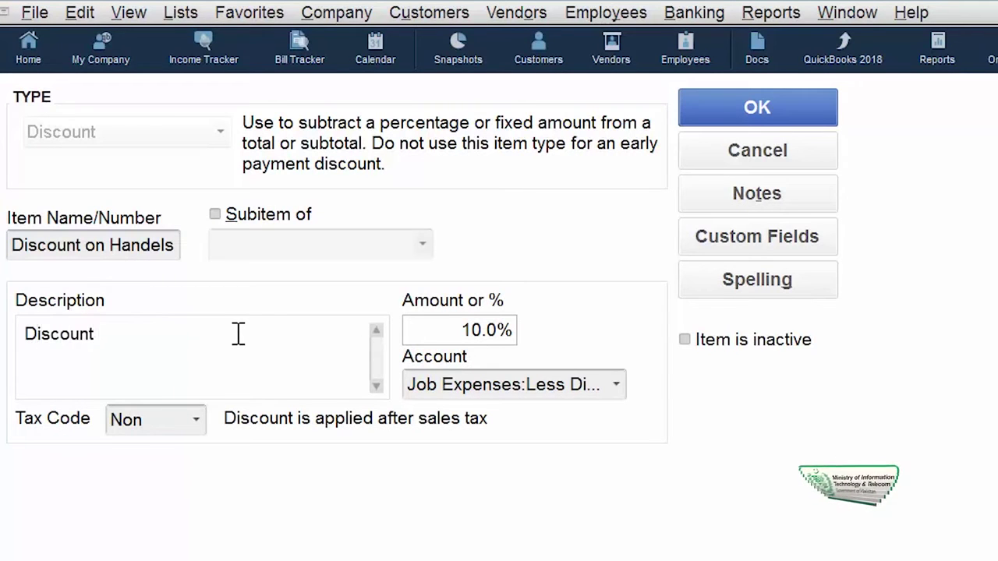
pyautogui.write(' 10')
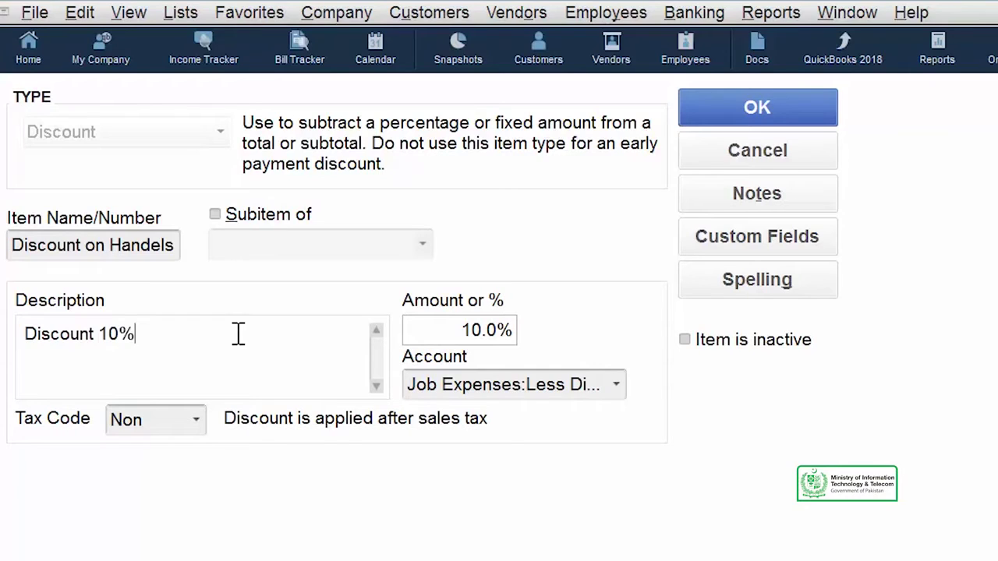
pyautogui.click(764, 116)
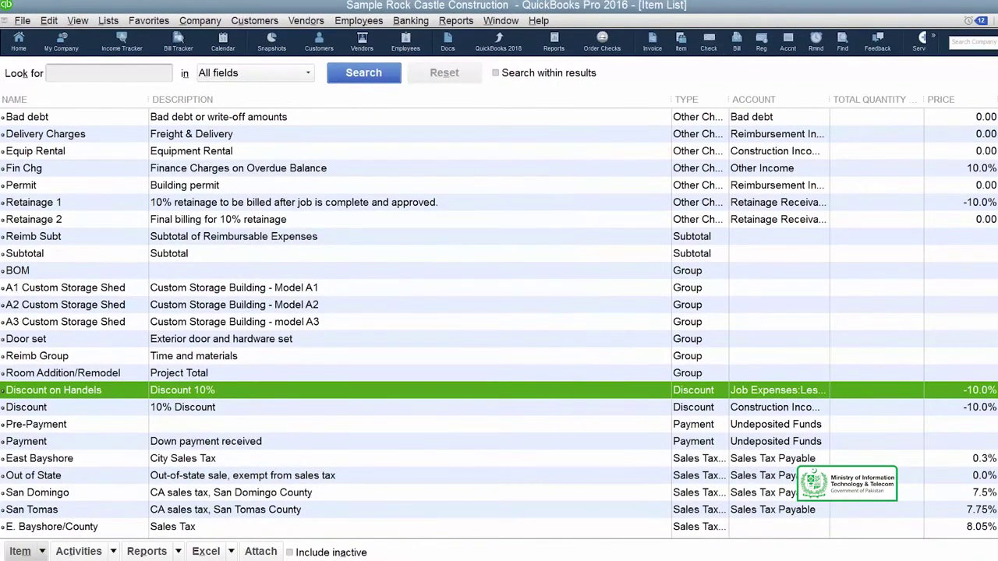
# Step: Close the item list and create a new invoice for the first listed customer's Family Room job
pyautogui.press('Escape')
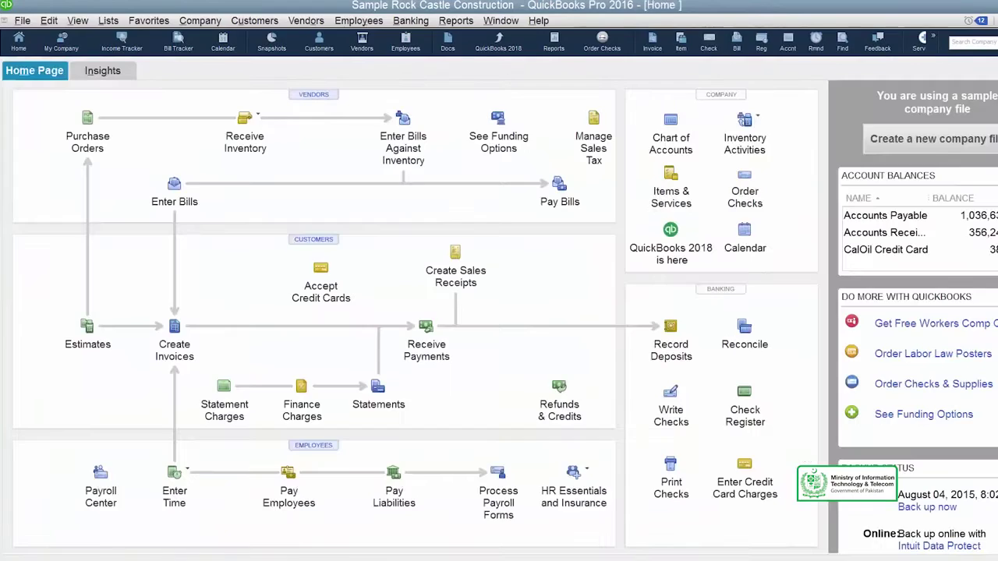
pyautogui.click(175, 331)
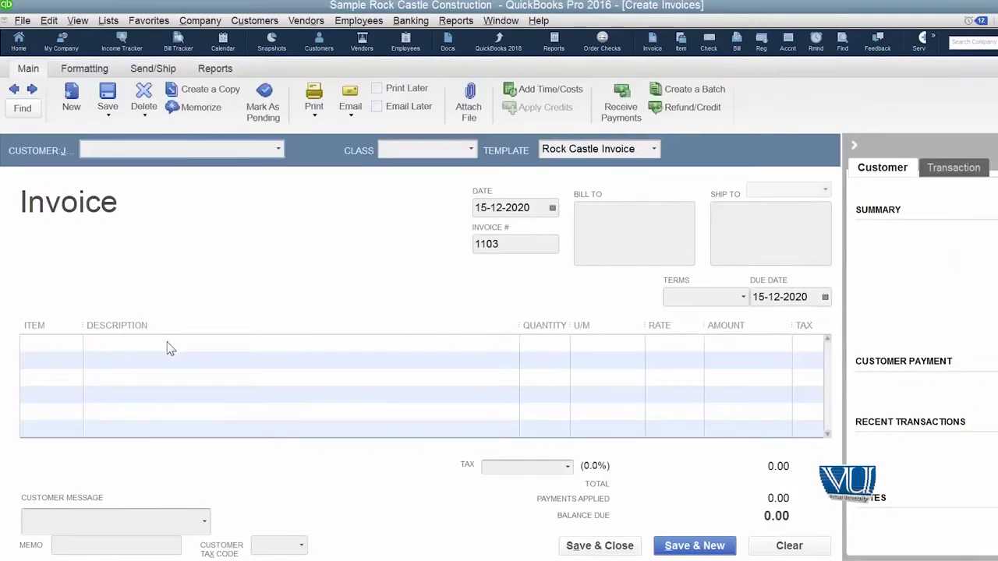
pyautogui.click(279, 152)
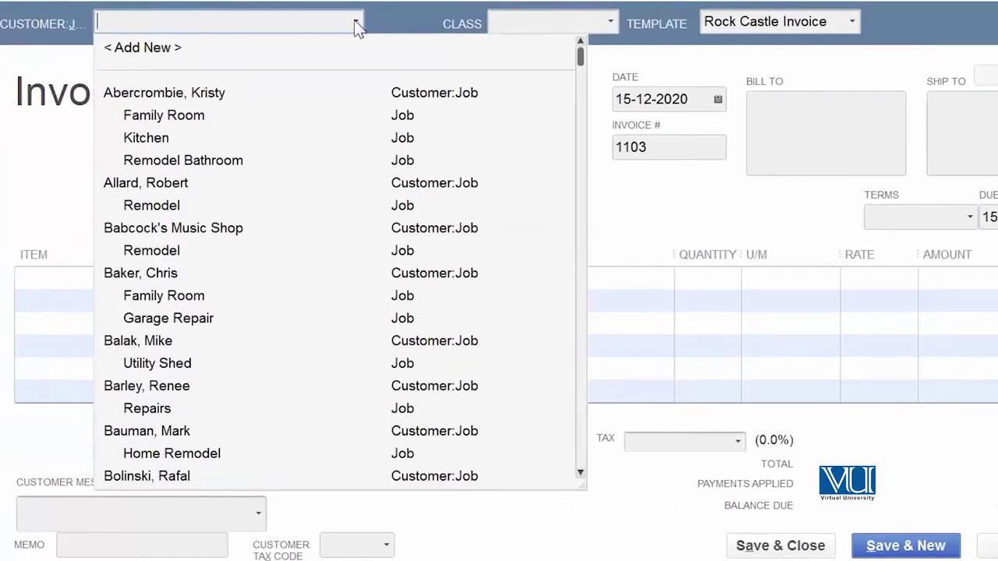
pyautogui.click(201, 119)
# Step: Add Door Handle as the invoice's first line item with a quantity of 20
pyautogui.click(57, 280)
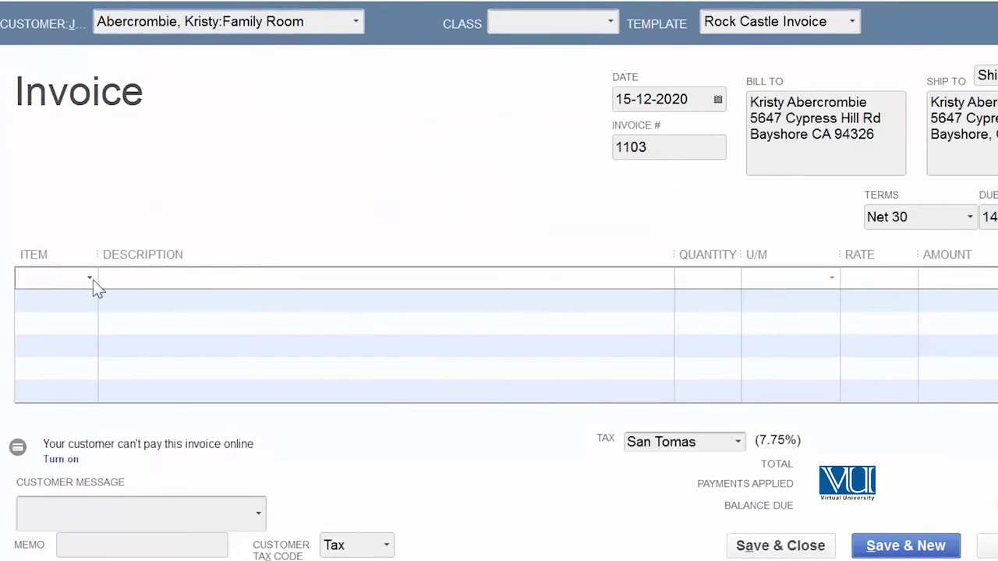
pyautogui.click(90, 278)
pyautogui.scroll(-2, 121, 316)
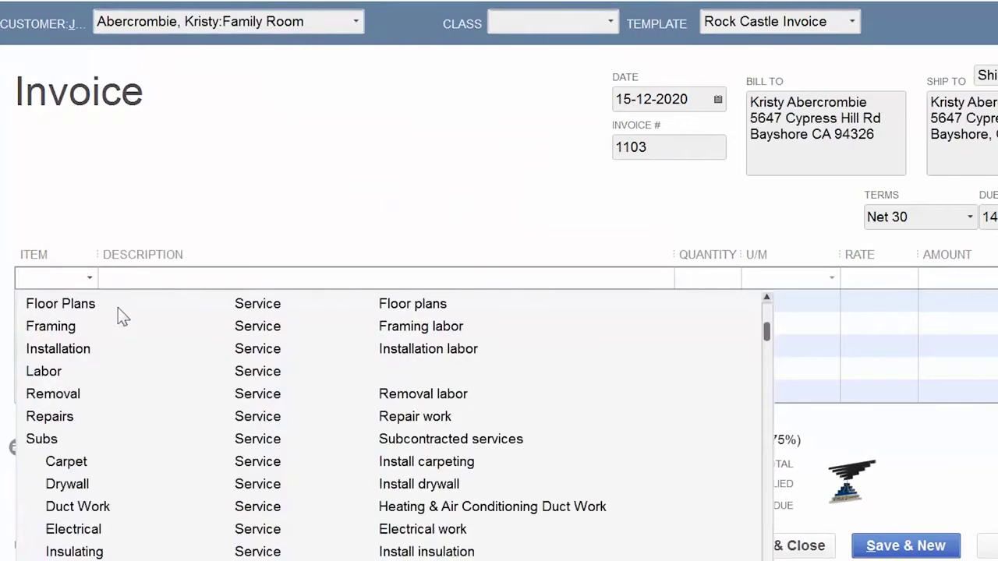
pyautogui.scroll(-5, 120, 312)
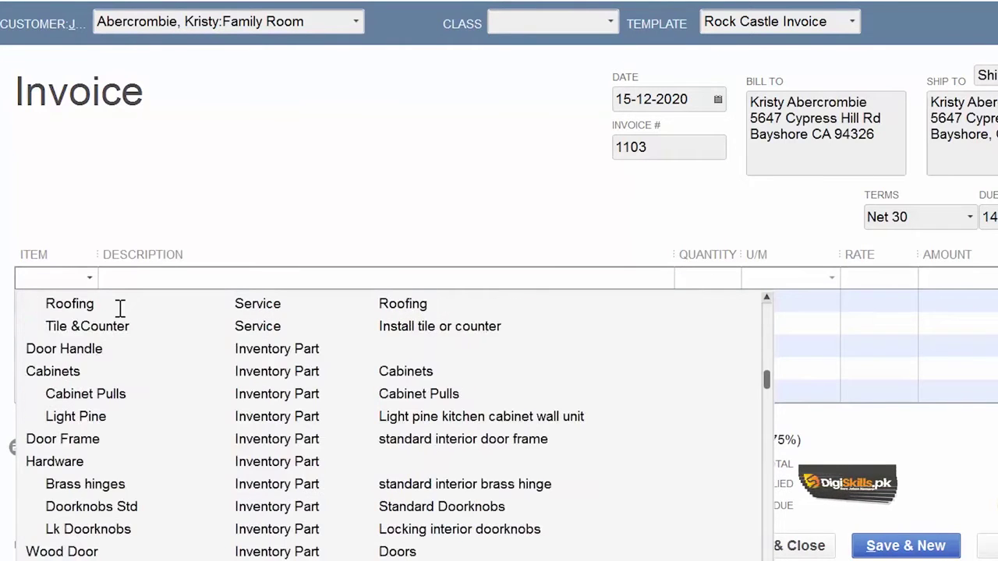
pyautogui.scroll(-3, 117, 310)
pyautogui.scroll(3, 83, 350)
pyautogui.click(84, 353)
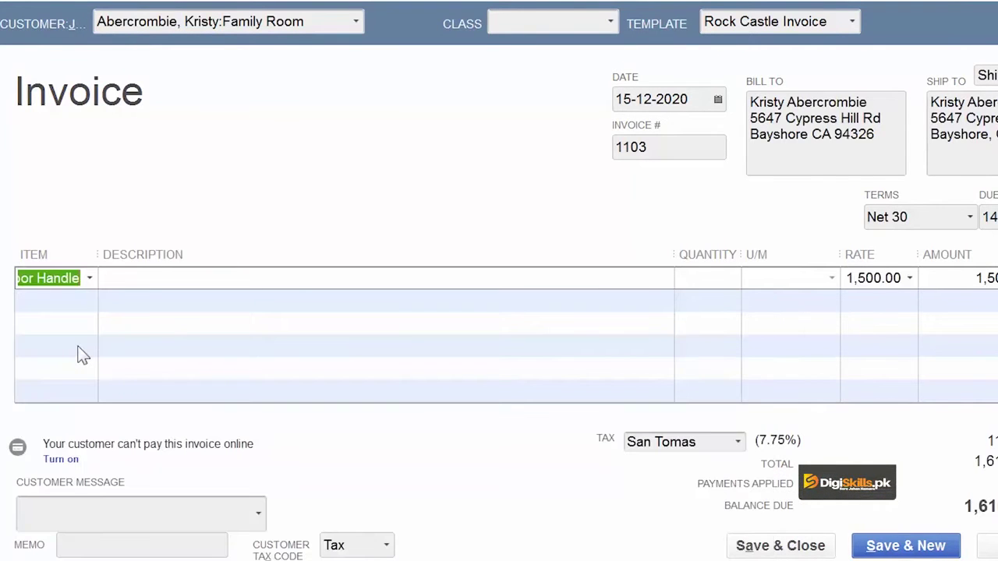
pyautogui.click(711, 278)
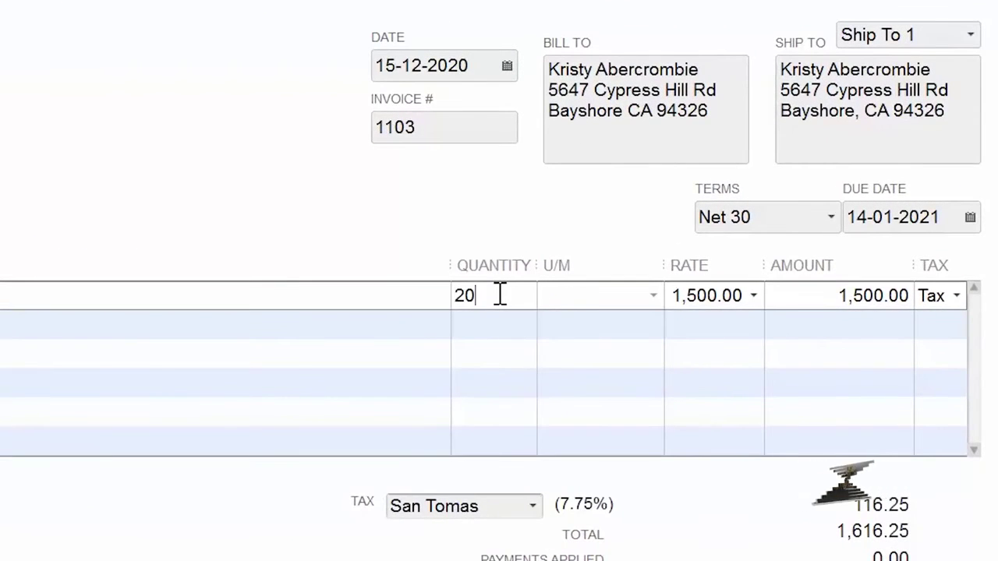
pyautogui.press('Tab')
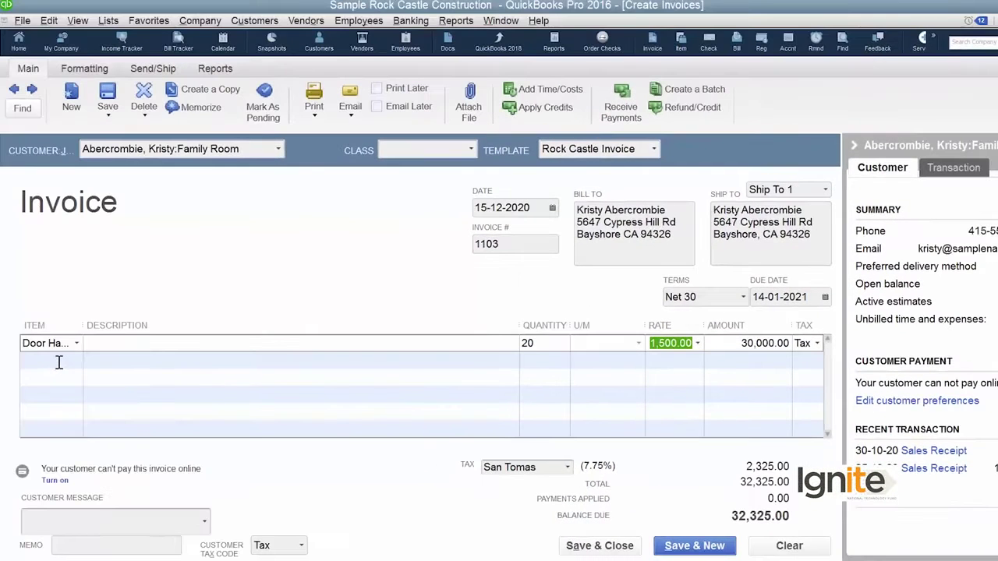
# Step: Add the Discount on Handels item as the invoice's second line, directly below Door Handle, and save and close the invoice
pyautogui.click(59, 361)
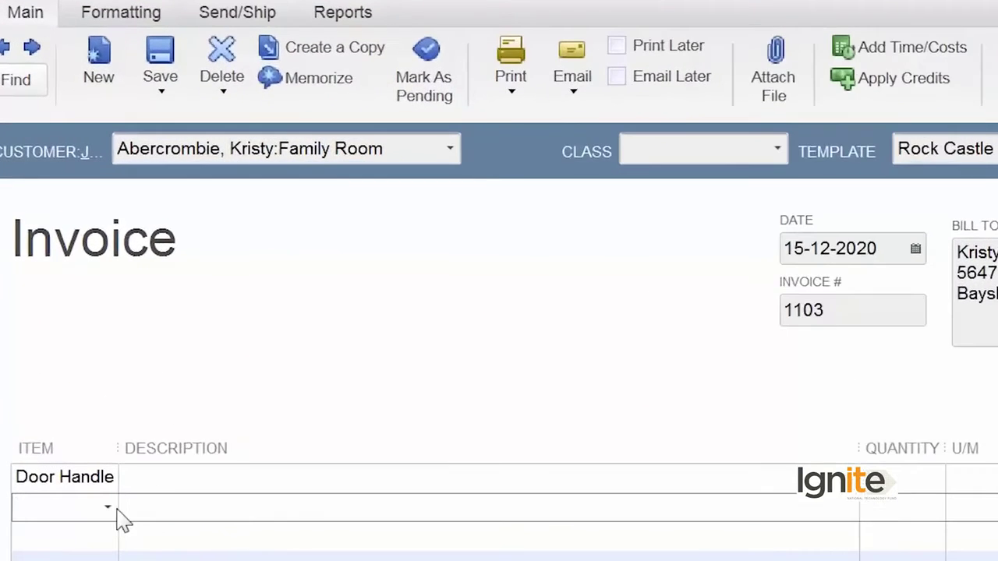
pyautogui.click(77, 363)
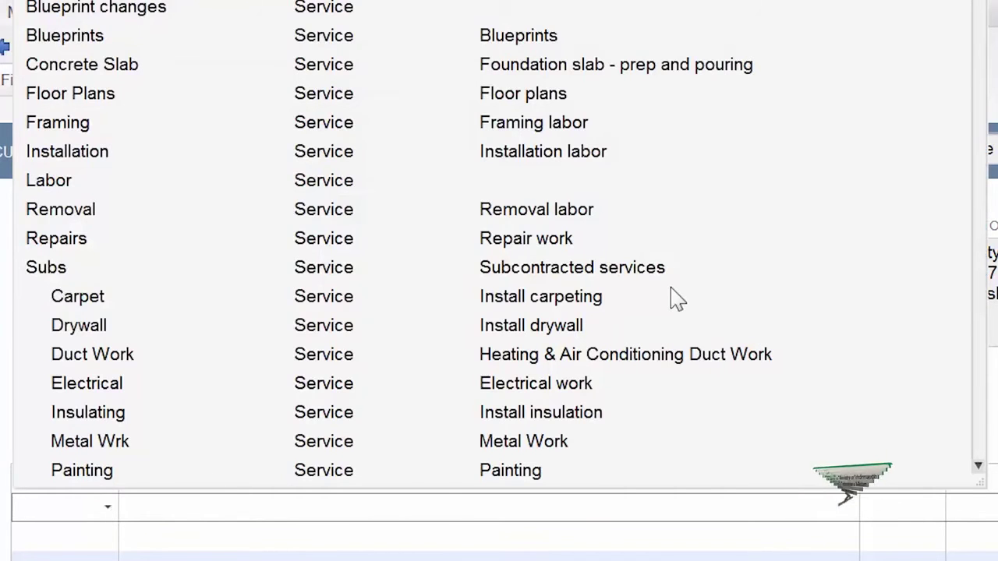
pyautogui.scroll(-6, 677, 299)
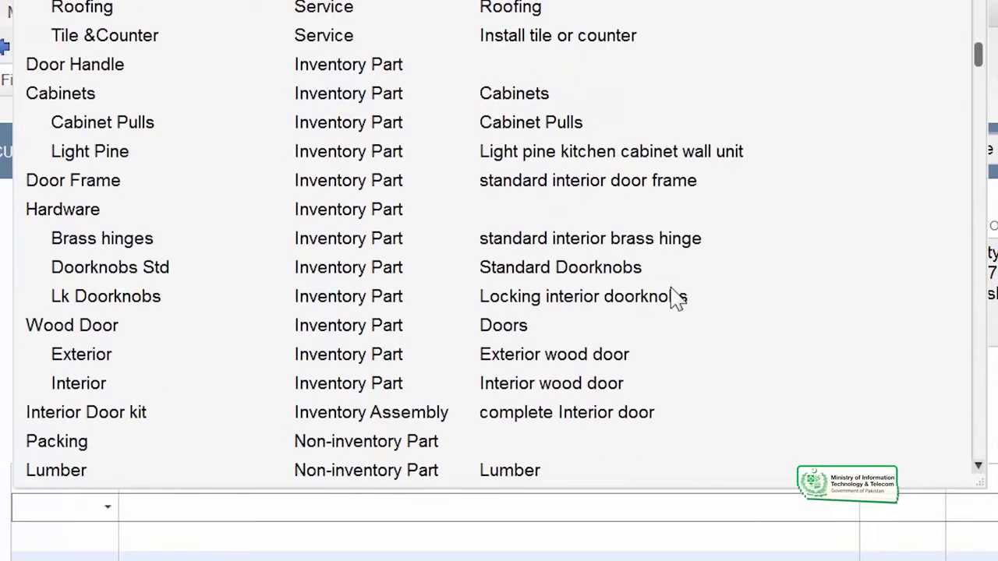
pyautogui.scroll(-15, 677, 299)
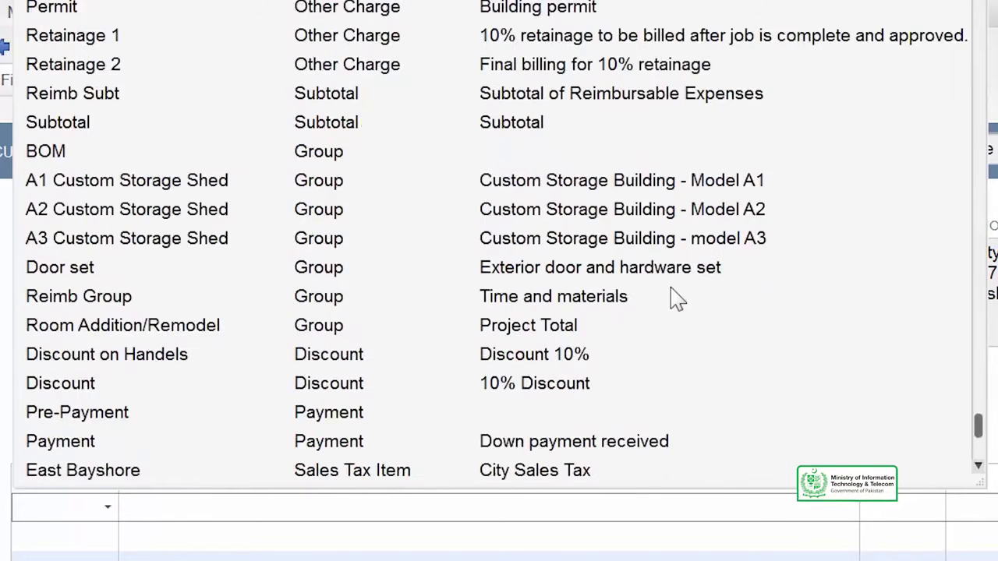
pyautogui.click(341, 363)
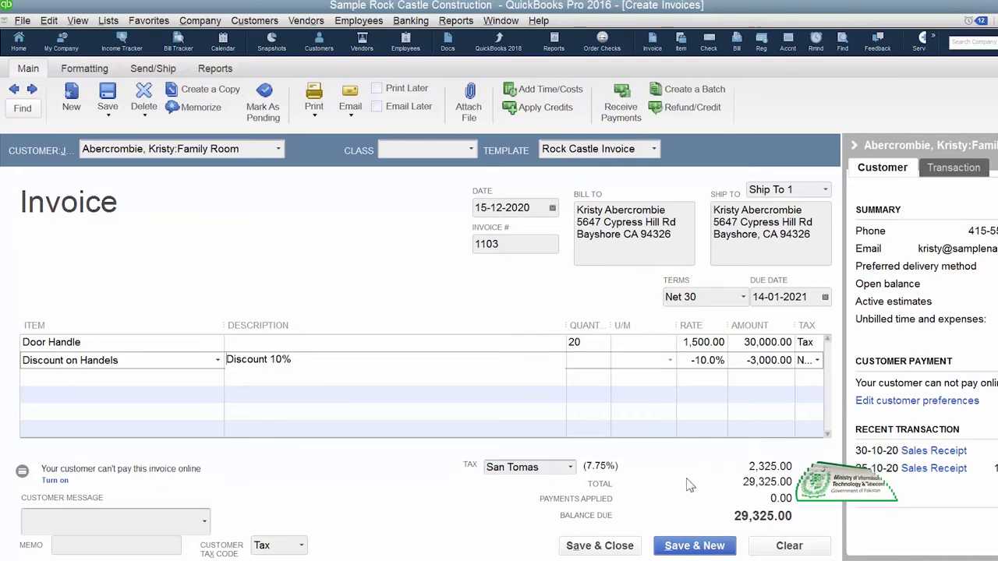
pyautogui.click(611, 550)
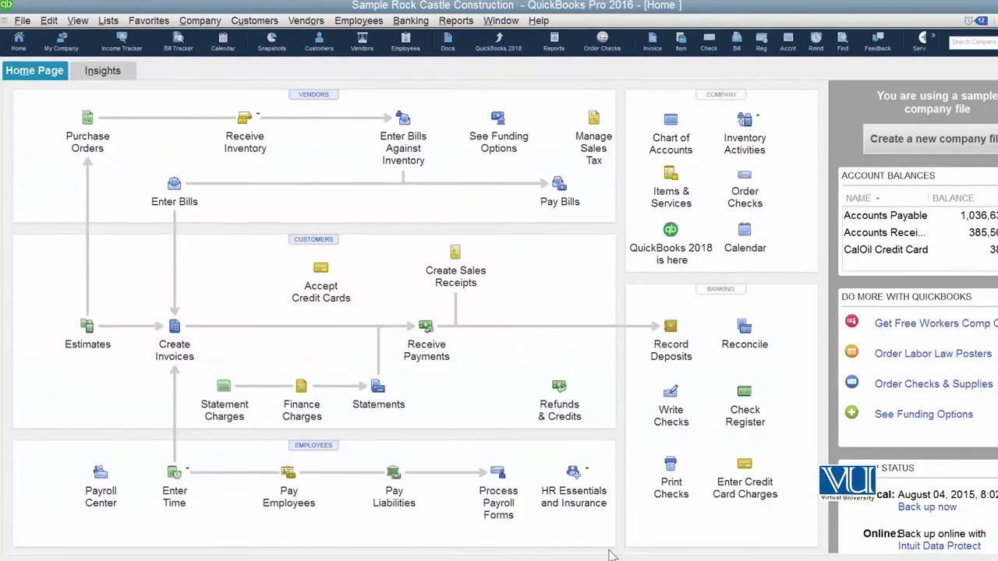